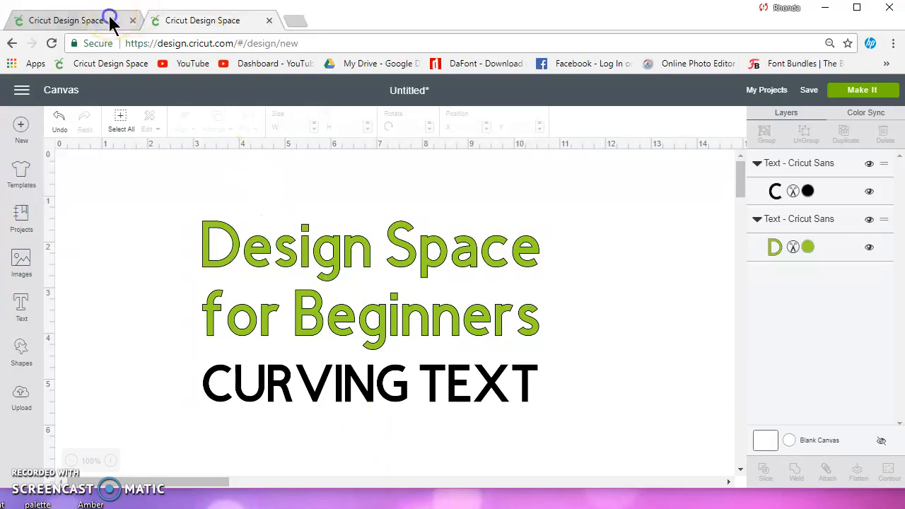
# Step: Switch to the other Design Space tab and select the Curving Text text object
pyautogui.click(83, 19)
pyautogui.click(214, 290)
pyautogui.click(291, 288)
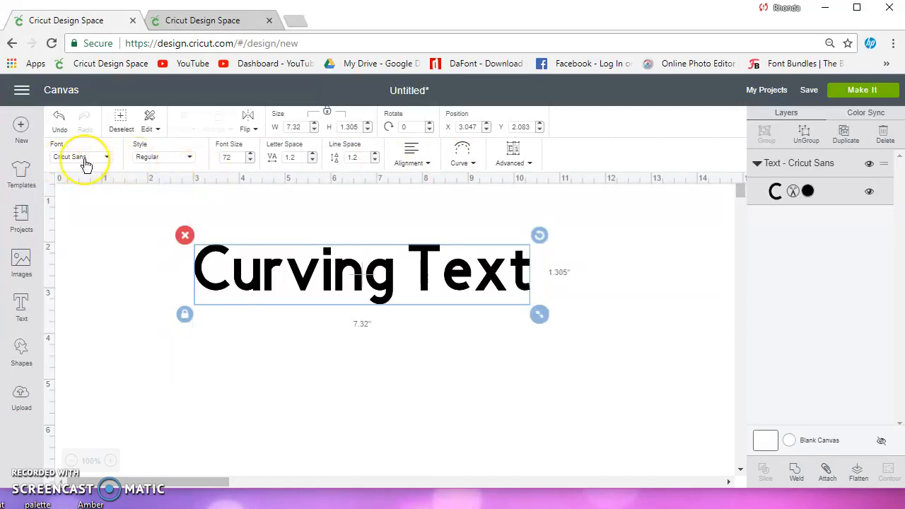
# Step: Check the text style options and set the text's letter spacing to 1
pyautogui.click(170, 161)
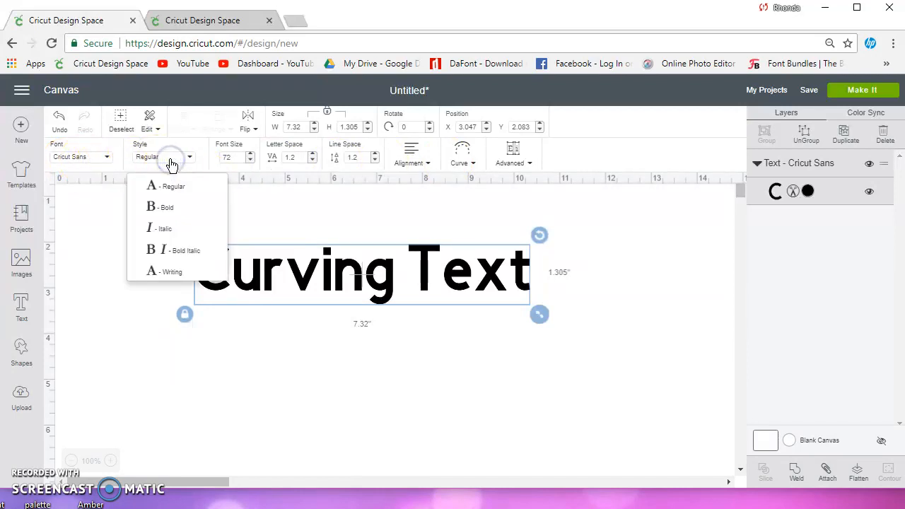
pyautogui.click(170, 161)
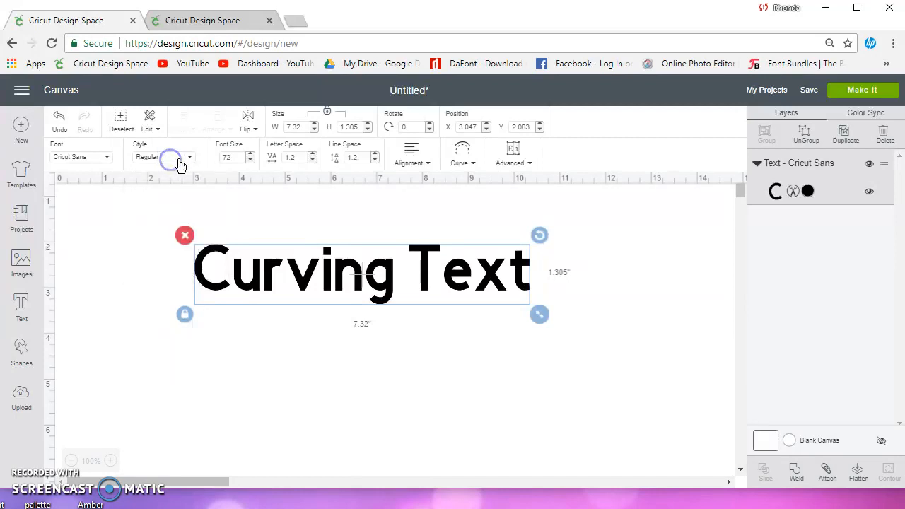
pyautogui.click(293, 157)
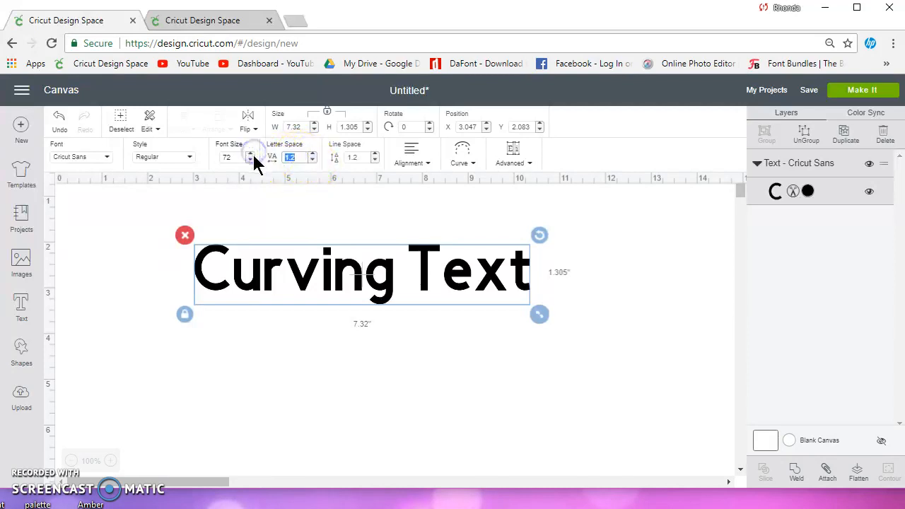
pyautogui.write('0')
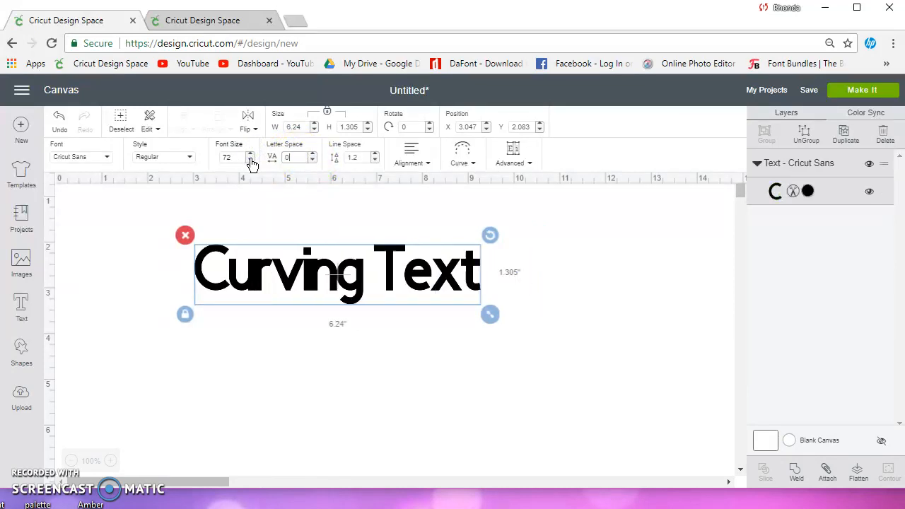
pyautogui.click(262, 158)
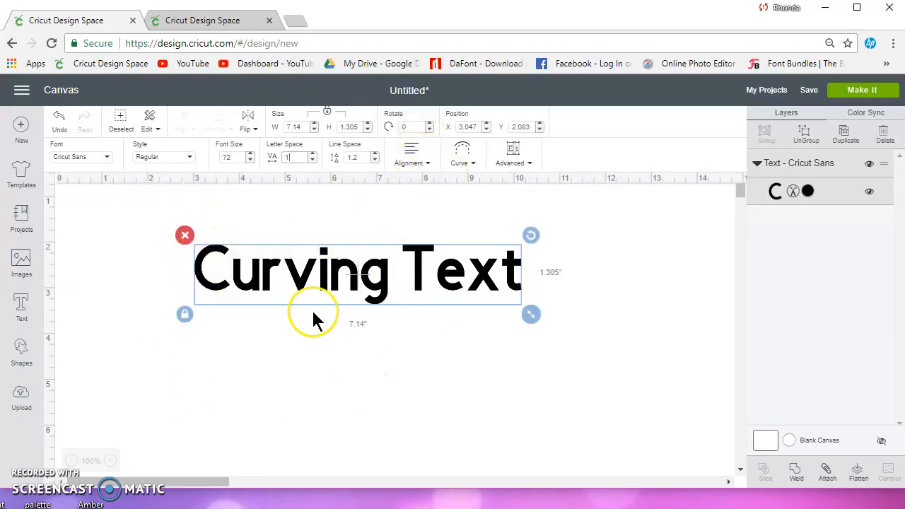
# Step: Open the Curve setting for the text and curve it with a diameter of 30
pyautogui.click(409, 157)
pyautogui.click(478, 191)
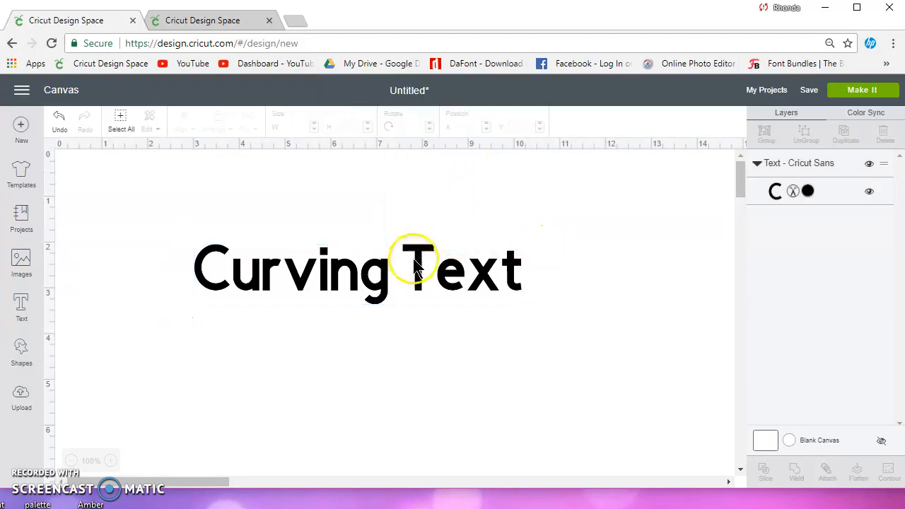
pyautogui.click(415, 269)
pyautogui.click(464, 157)
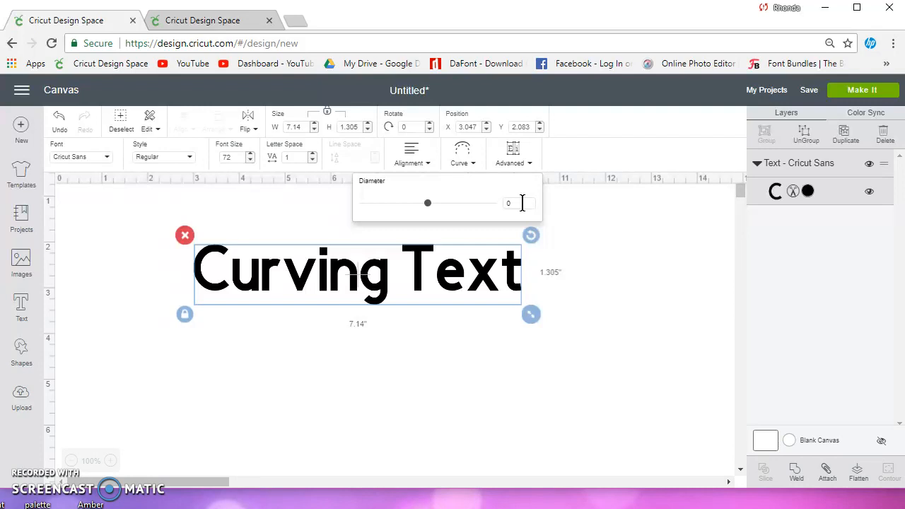
pyautogui.moveTo(523, 205); pyautogui.dragTo(492, 209)
pyautogui.click(420, 286)
pyautogui.click(474, 277)
pyautogui.click(457, 281)
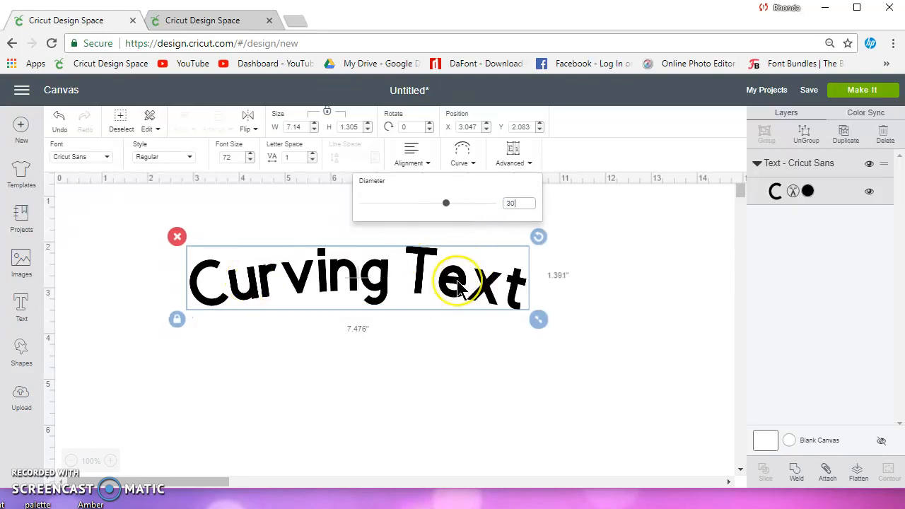
# Step: Set the curve diameter to 4, then reset it to 0
pyautogui.moveTo(521, 203); pyautogui.dragTo(497, 214)
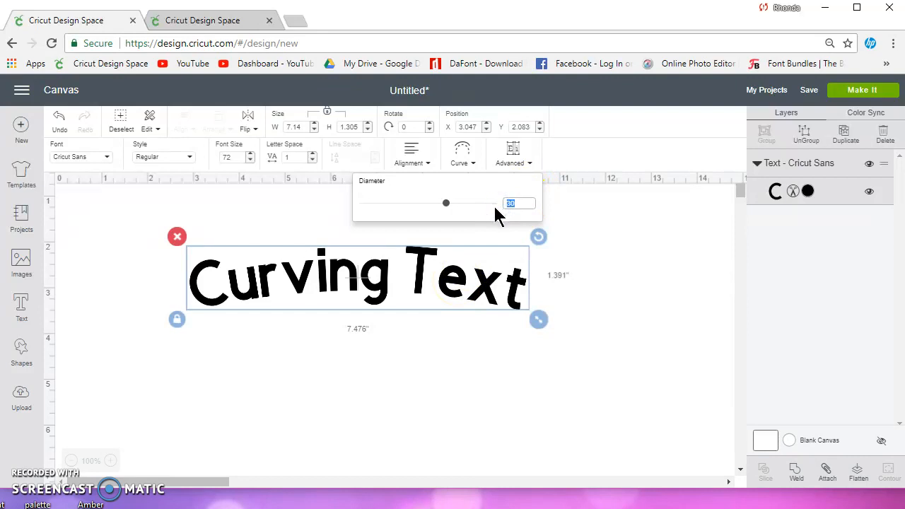
pyautogui.press('Return')
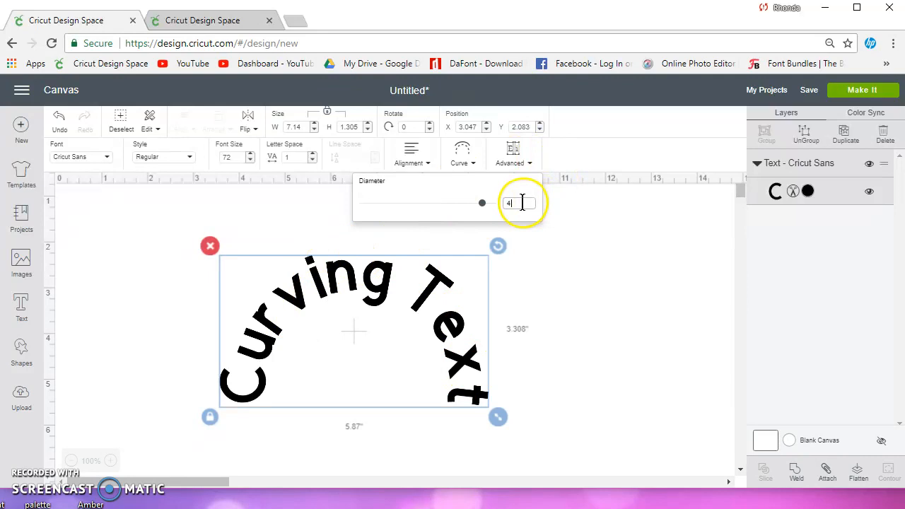
pyautogui.moveTo(520, 203); pyautogui.dragTo(497, 215)
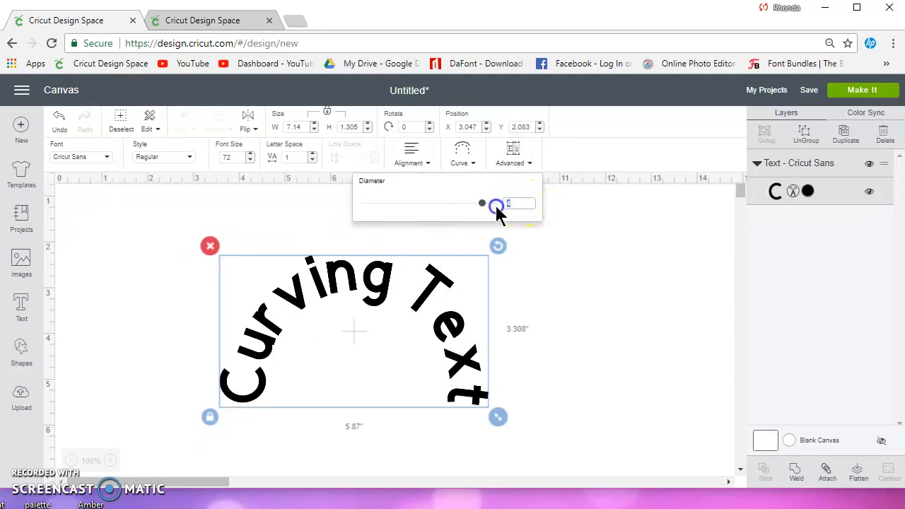
pyautogui.write('0')
pyautogui.press('Return')
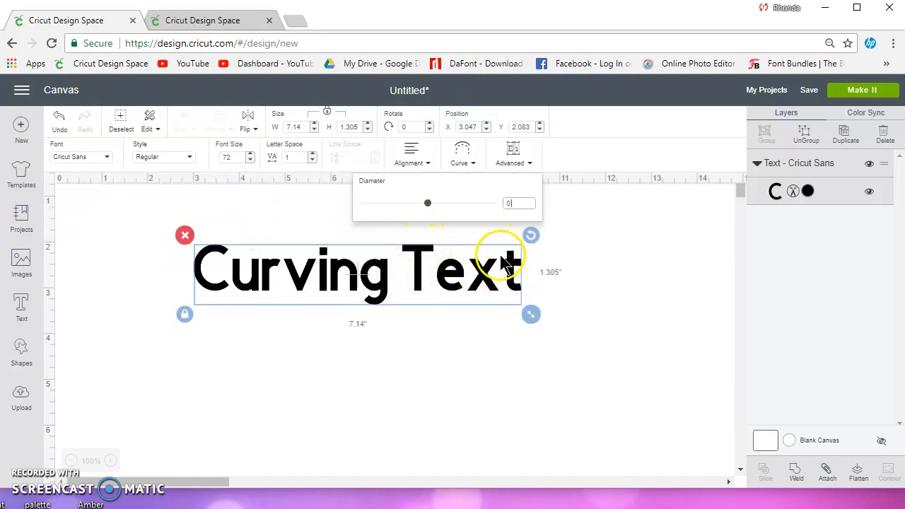
# Step: Curve the text downward with a diameter of -8.26 and move it lower on the canvas
pyautogui.moveTo(428, 206); pyautogui.dragTo(387, 204)
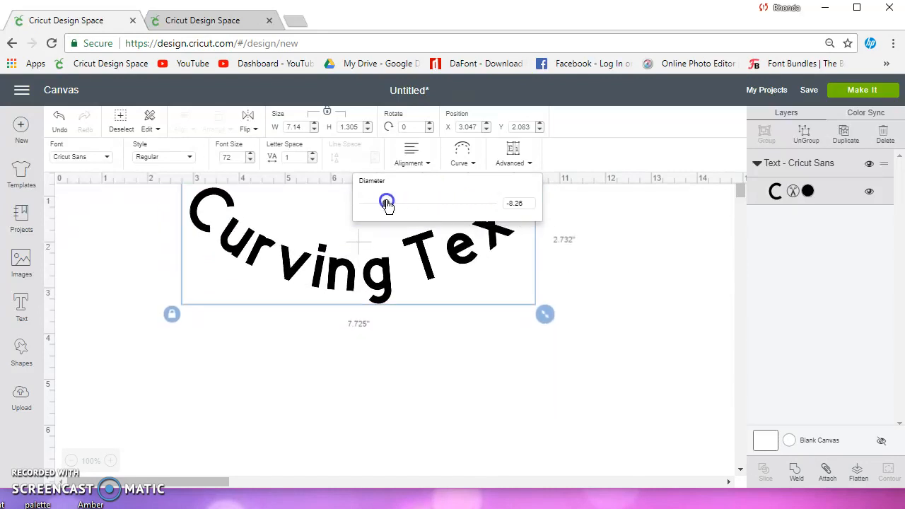
pyautogui.moveTo(398, 282); pyautogui.dragTo(402, 363)
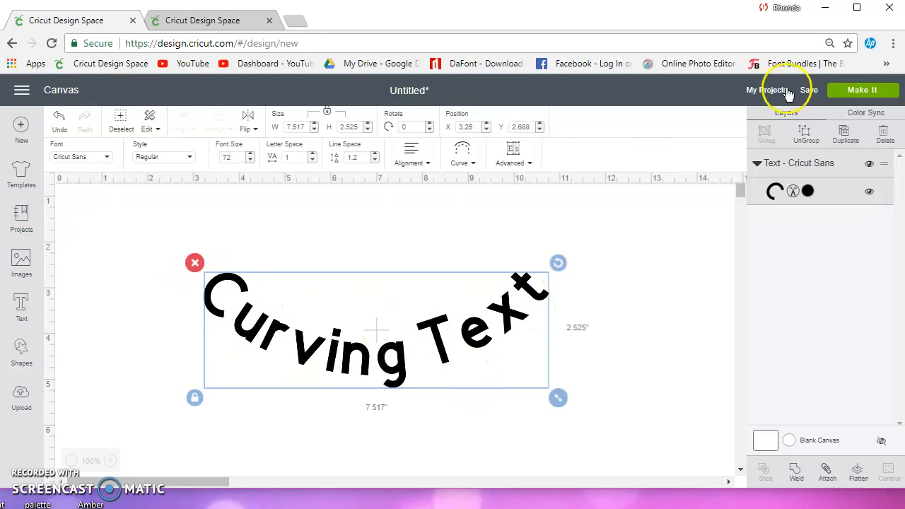
# Step: Preview the curved text on the cutting mat and return to the canvas
pyautogui.click(870, 92)
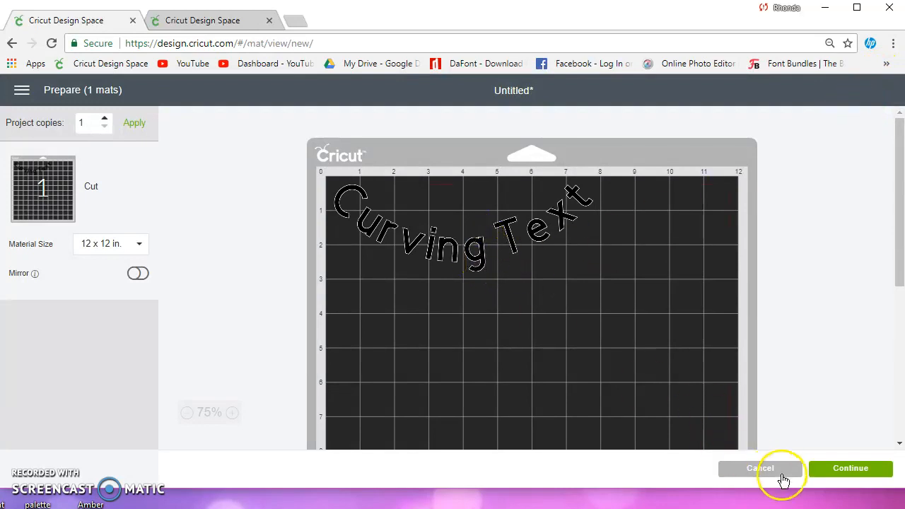
pyautogui.click(778, 469)
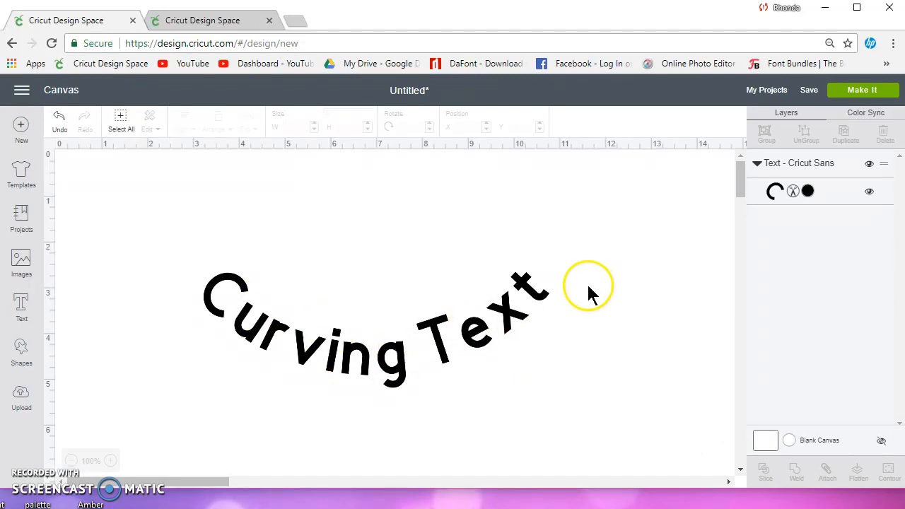
# Step: Ungroup the curved text into individual letters
pyautogui.click(531, 297)
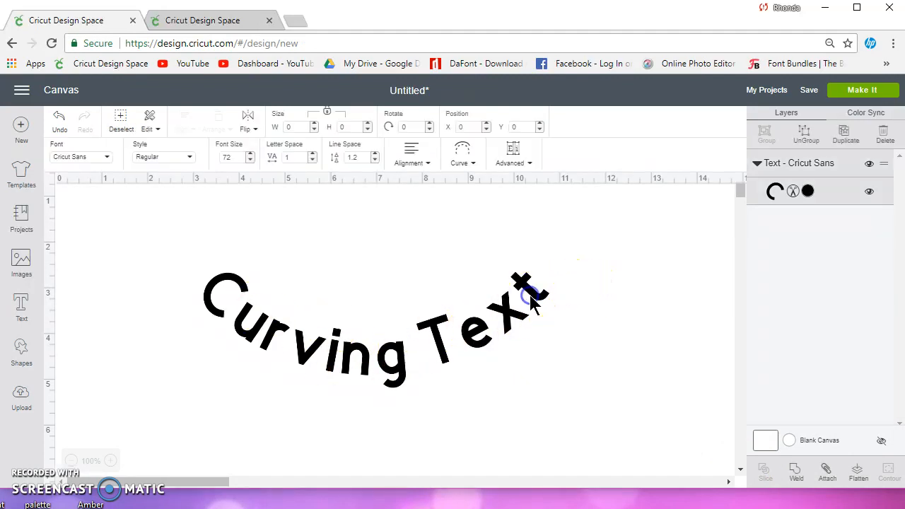
pyautogui.click(516, 150)
pyautogui.click(526, 187)
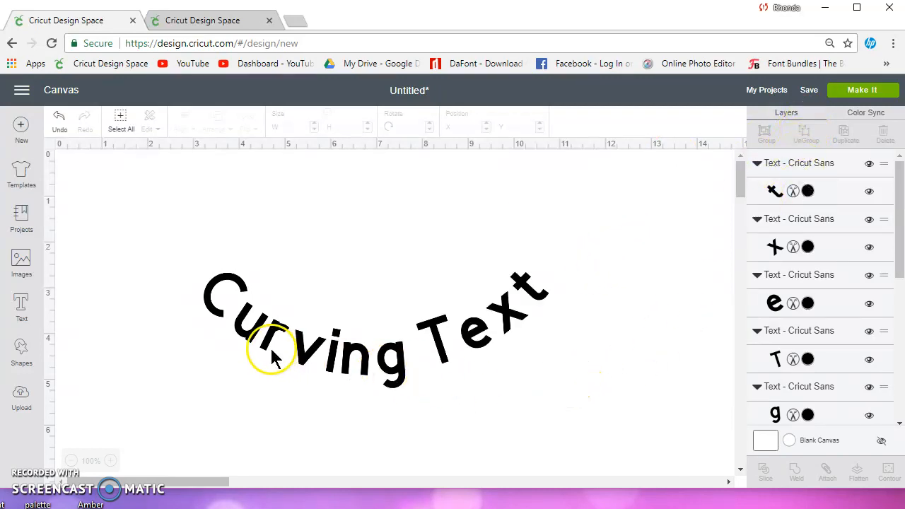
# Step: Select the letters of 'Text' and nudge them slightly to fine-tune their position along the curve
pyautogui.moveTo(182, 250); pyautogui.dragTo(271, 354)
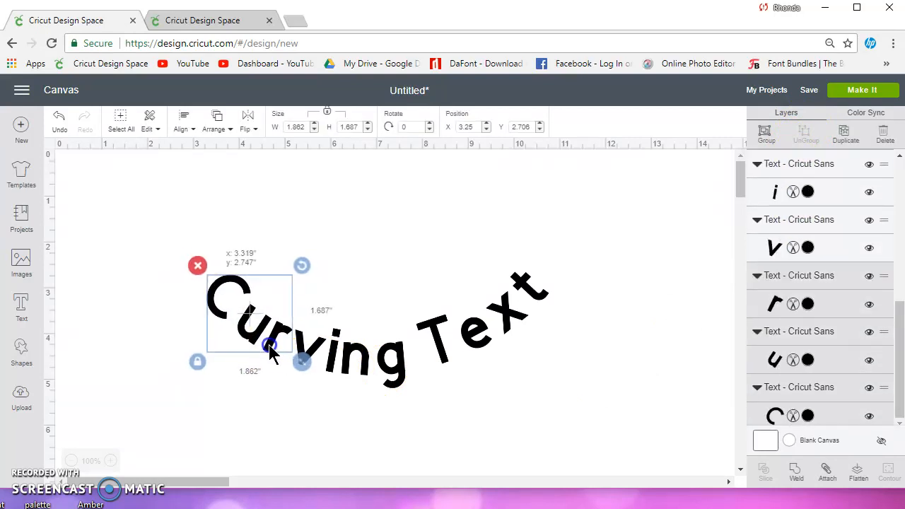
pyautogui.click(409, 430)
pyautogui.moveTo(608, 369); pyautogui.dragTo(461, 230)
pyautogui.moveTo(538, 297); pyautogui.dragTo(530, 299)
pyautogui.click(621, 325)
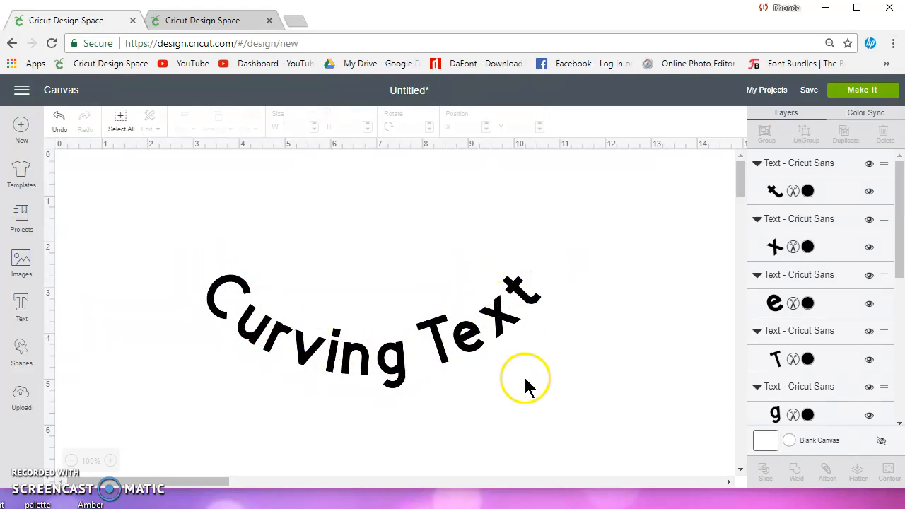
pyautogui.moveTo(591, 387); pyautogui.dragTo(431, 256)
pyautogui.moveTo(433, 331)
pyautogui.mouseDown()
pyautogui.moveTo(432, 320)
pyautogui.moveTo(438, 331)
pyautogui.mouseUp()
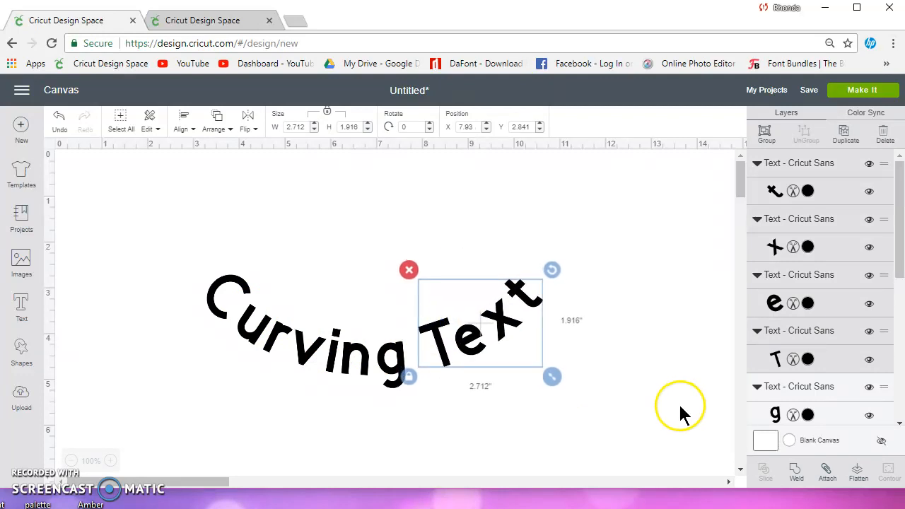
pyautogui.click(680, 407)
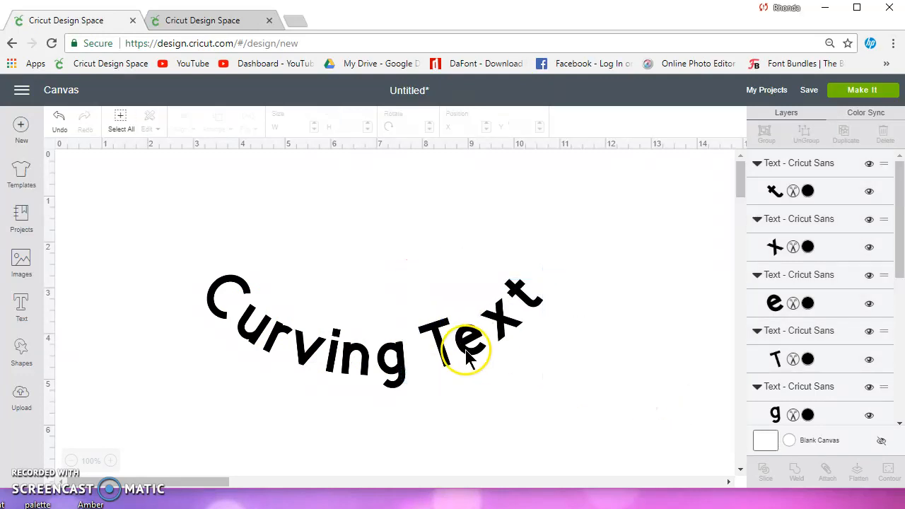
# Step: Inspect individual letters by selecting them one at a time
pyautogui.click(297, 346)
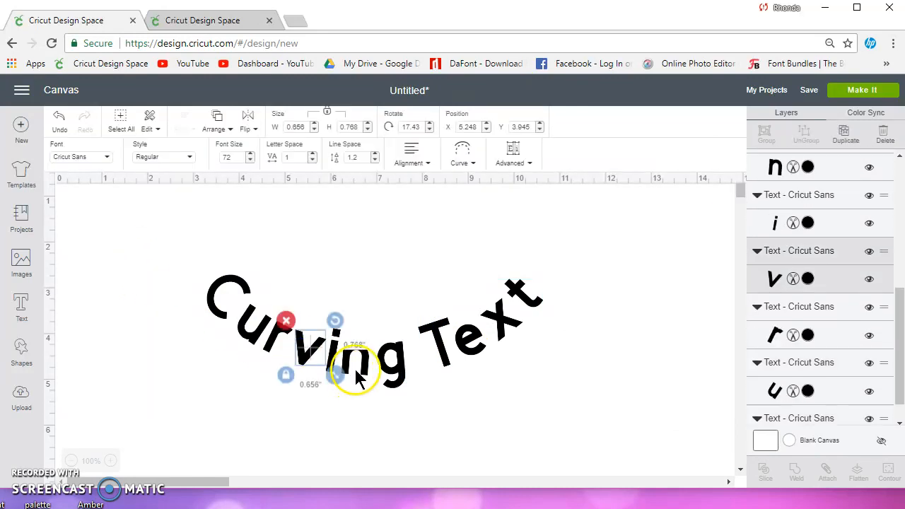
pyautogui.click(394, 369)
pyautogui.click(479, 337)
pyautogui.click(224, 292)
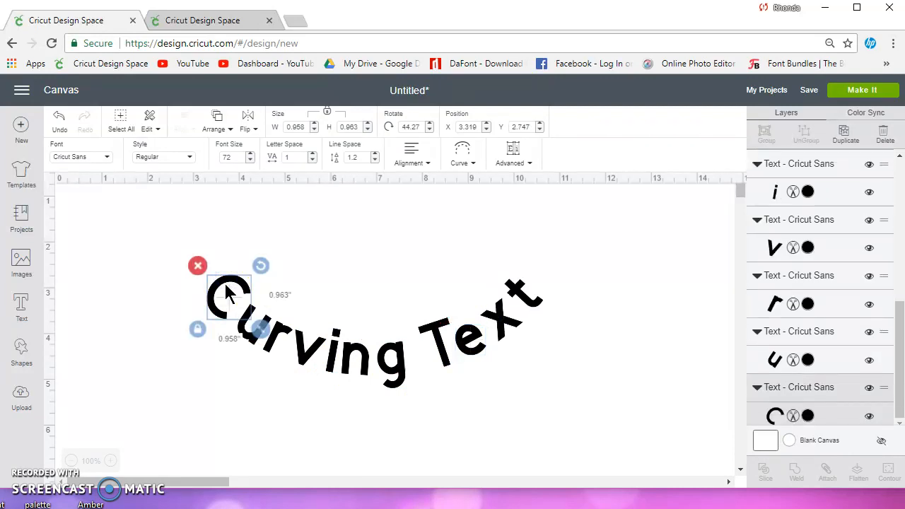
# Step: Group all the letters and preview them on the cutting mat
pyautogui.moveTo(155, 217); pyautogui.dragTo(608, 423)
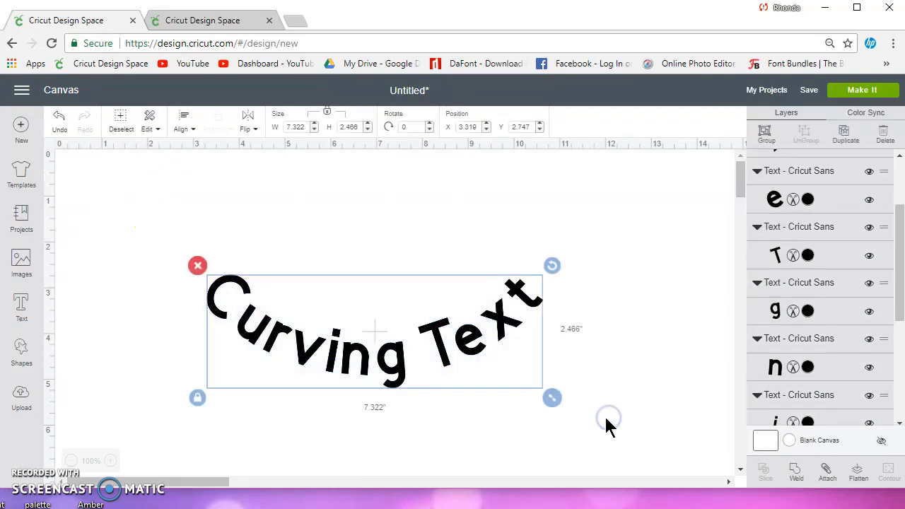
pyautogui.click(766, 133)
pyautogui.click(855, 90)
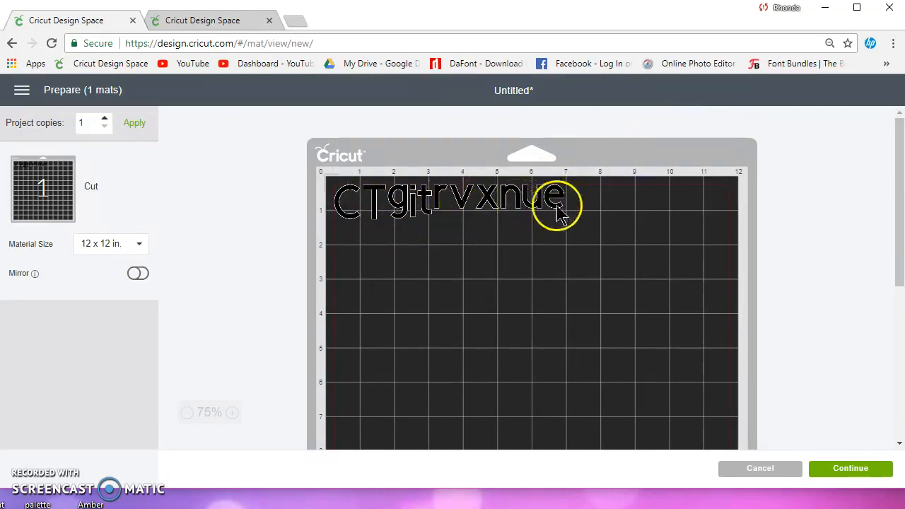
pyautogui.click(767, 471)
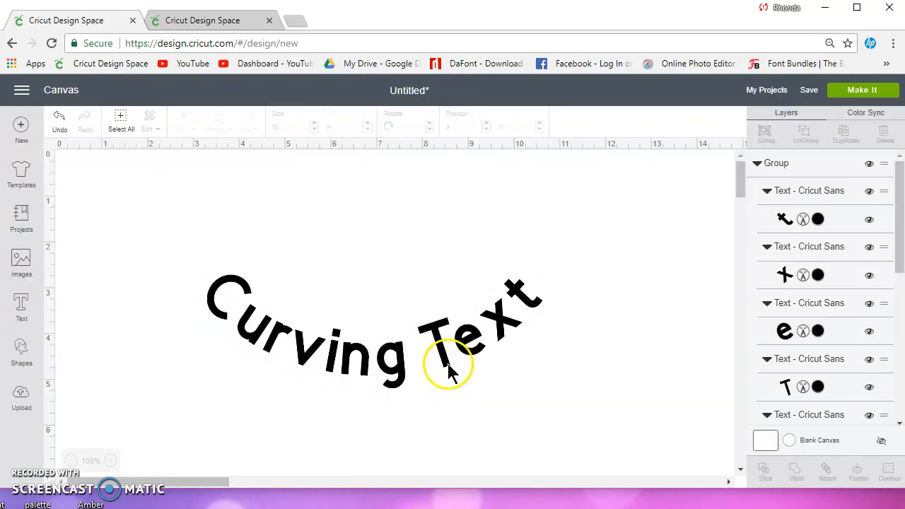
pyautogui.click(535, 303)
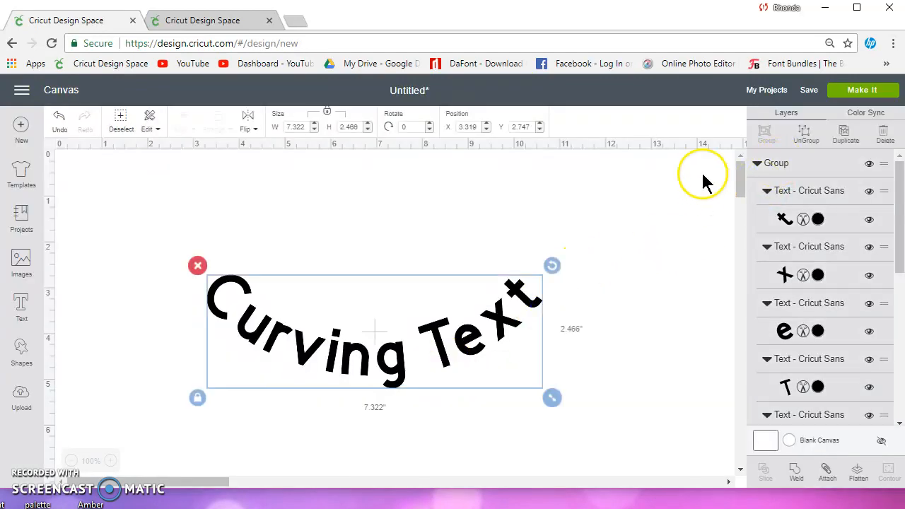
# Step: Ungroup the letters, then select them all and attach them together
pyautogui.click(806, 132)
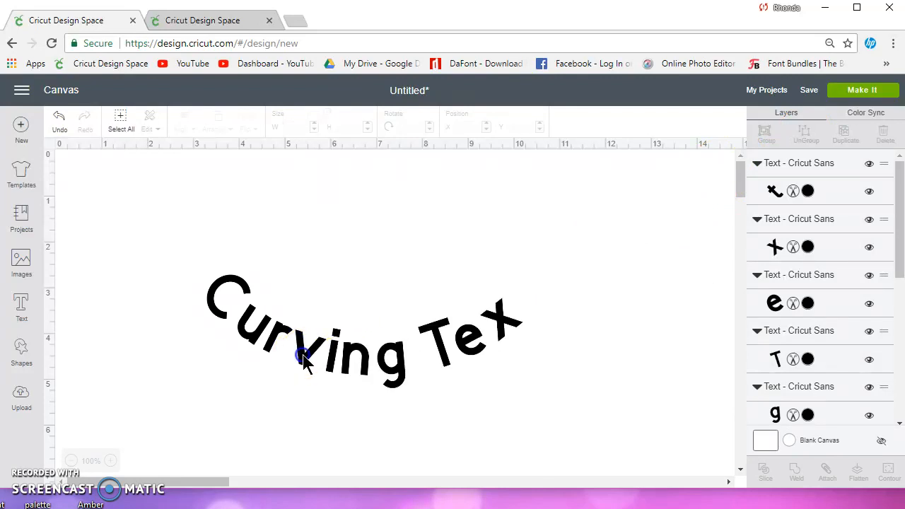
pyautogui.click(303, 360)
pyautogui.moveTo(639, 414); pyautogui.dragTo(170, 234)
pyautogui.click(826, 471)
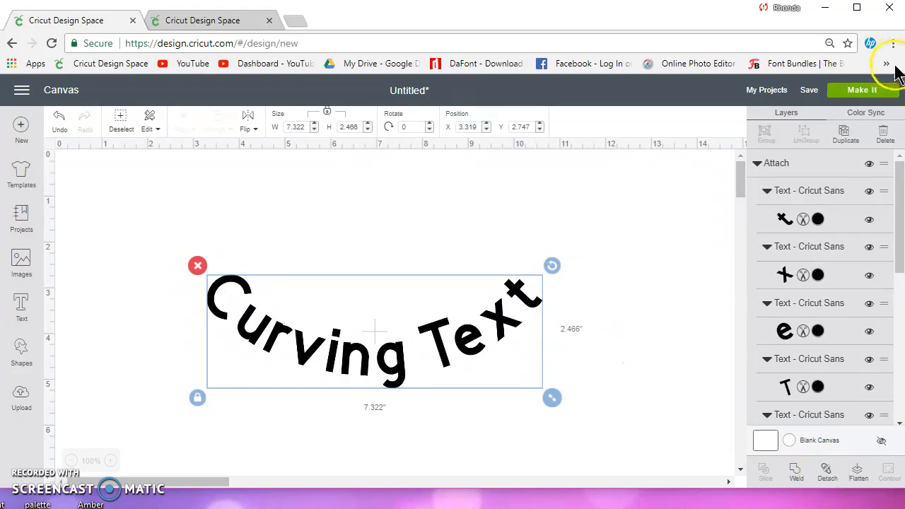
# Step: Preview the attached text on the cutting mat and reselect it on the canvas
pyautogui.click(858, 92)
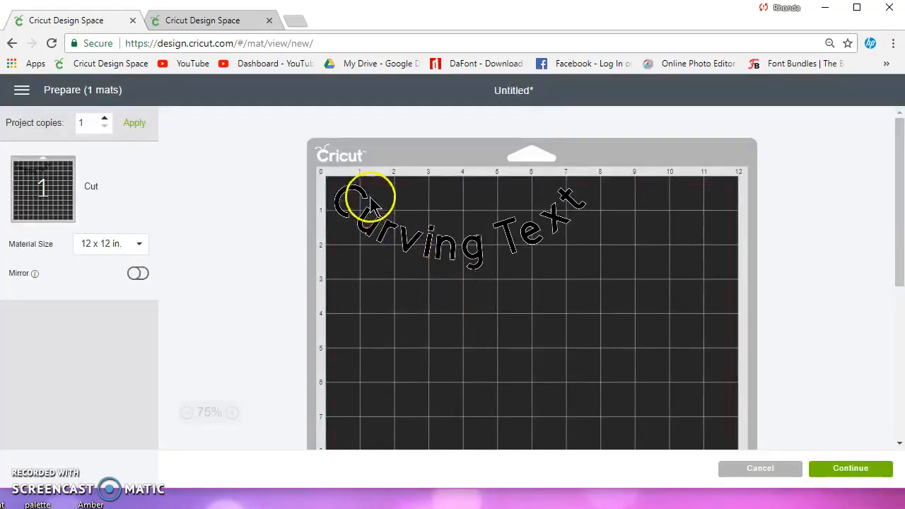
pyautogui.click(758, 471)
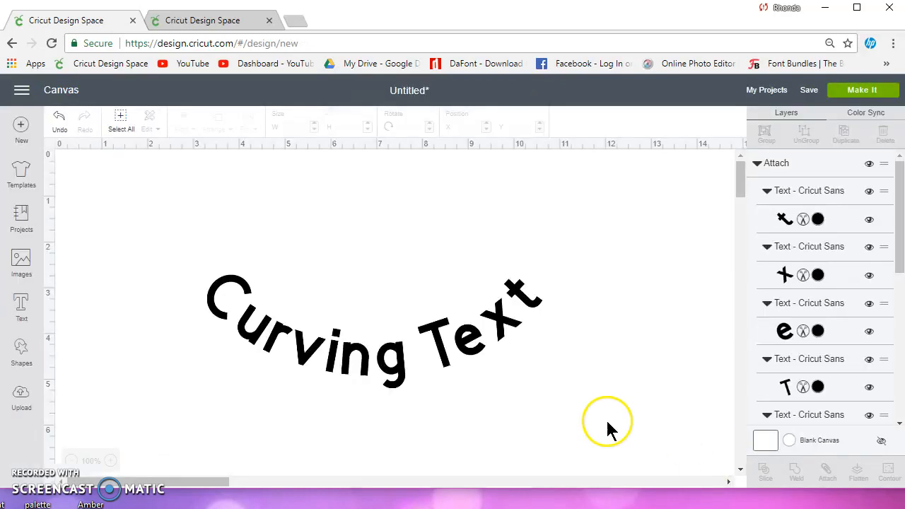
pyautogui.click(435, 346)
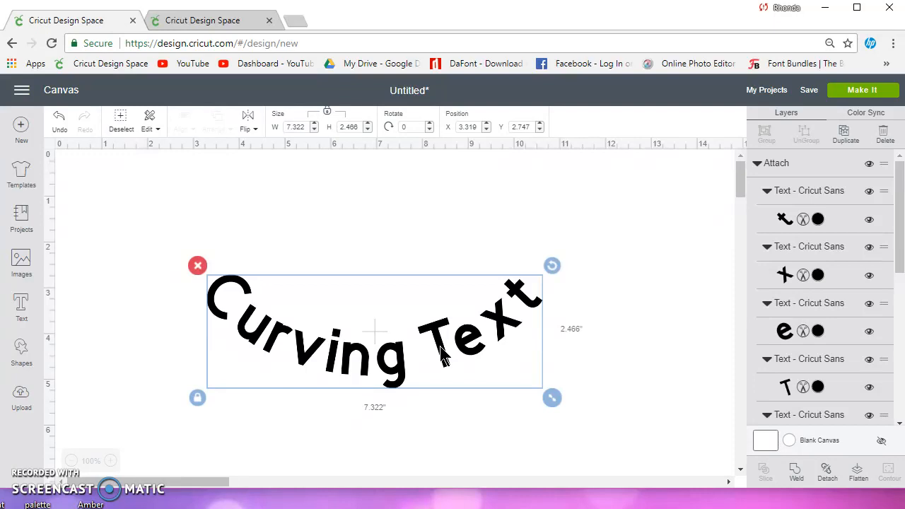